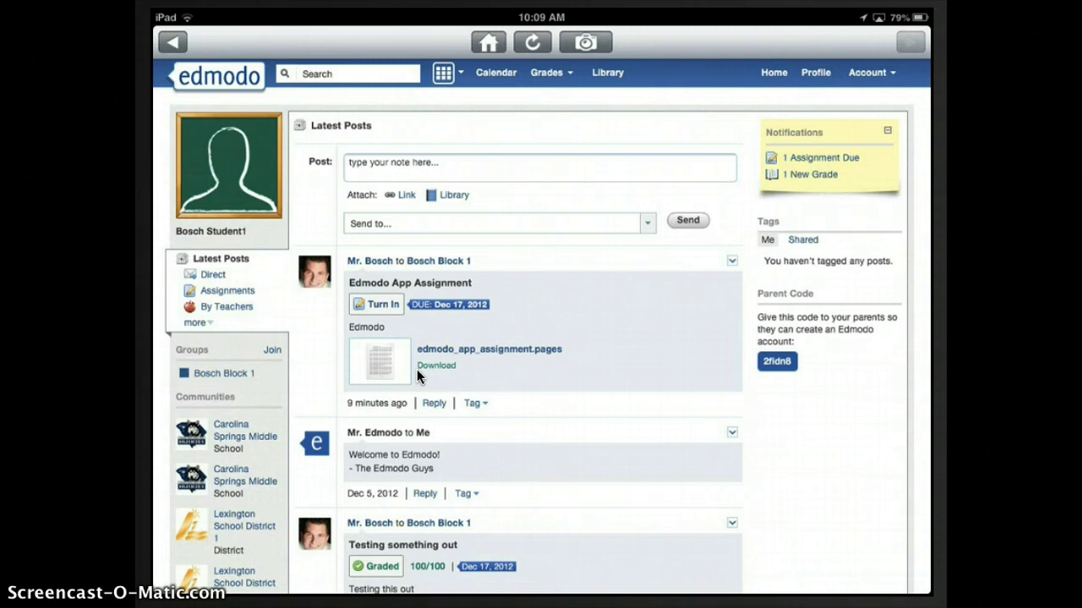
- Download edmodo_app_assignment.pages from the Edmodo App Assignment post and open it in Pages
{"action": "left_click", "coordinate": [418, 368]}
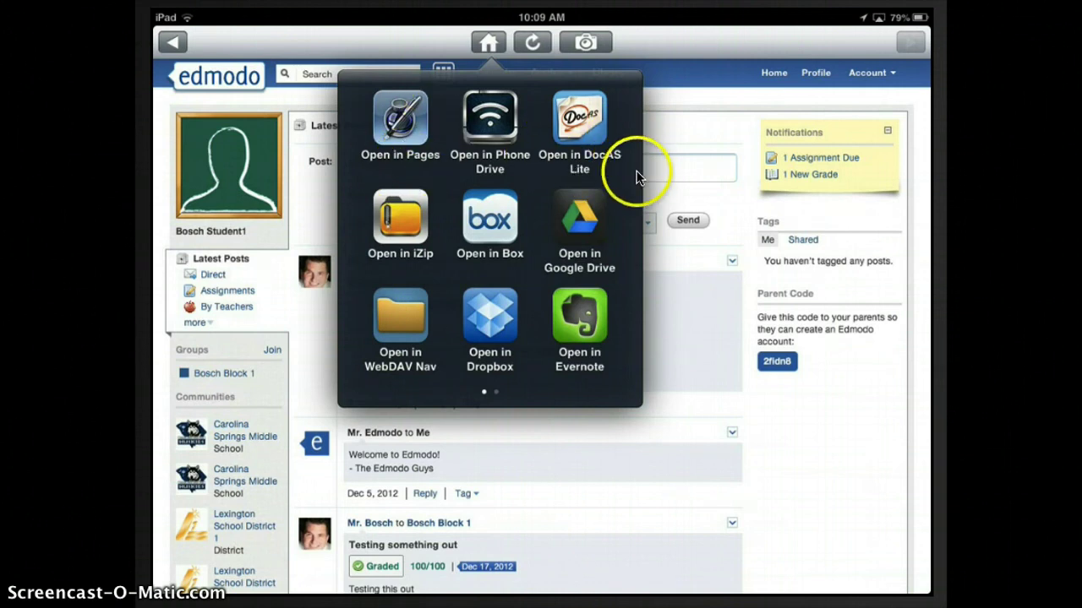
{"action": "left_click", "coordinate": [499, 406]}
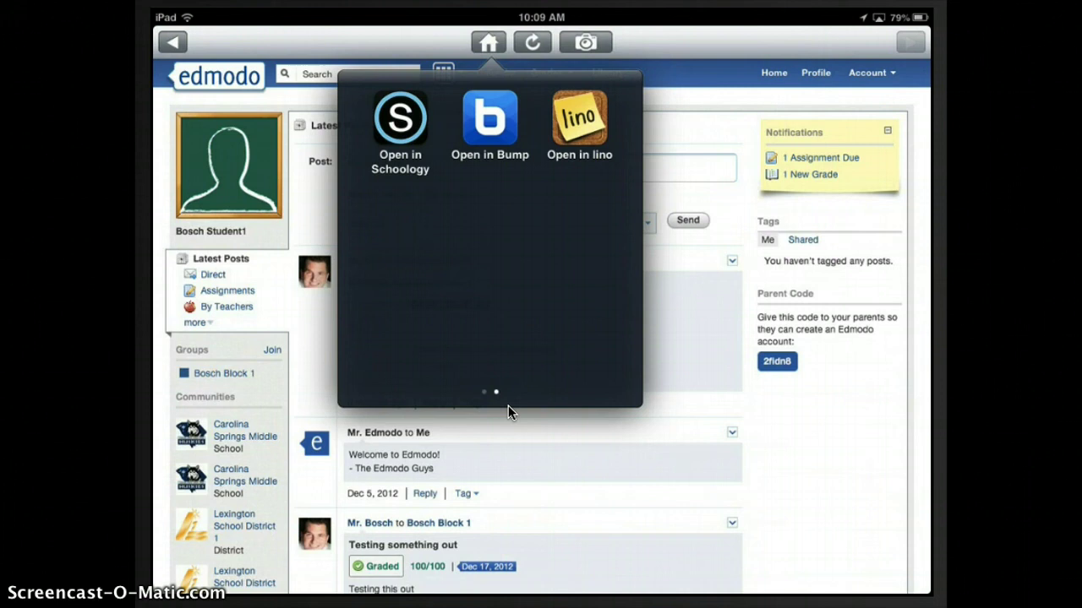
{"action": "left_click", "coordinate": [508, 406]}
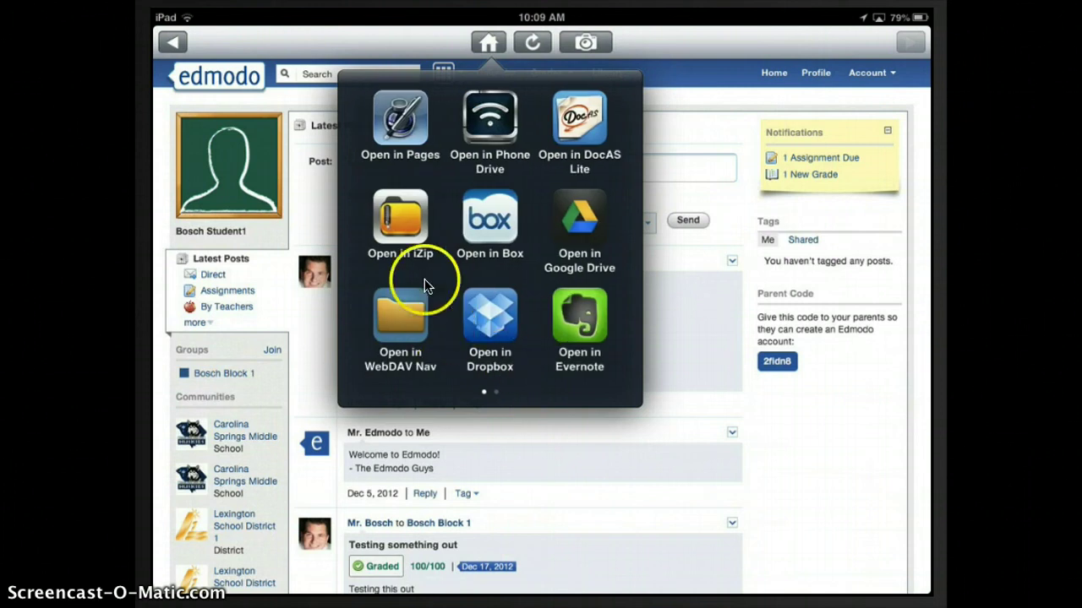
{"action": "left_click", "coordinate": [403, 140]}
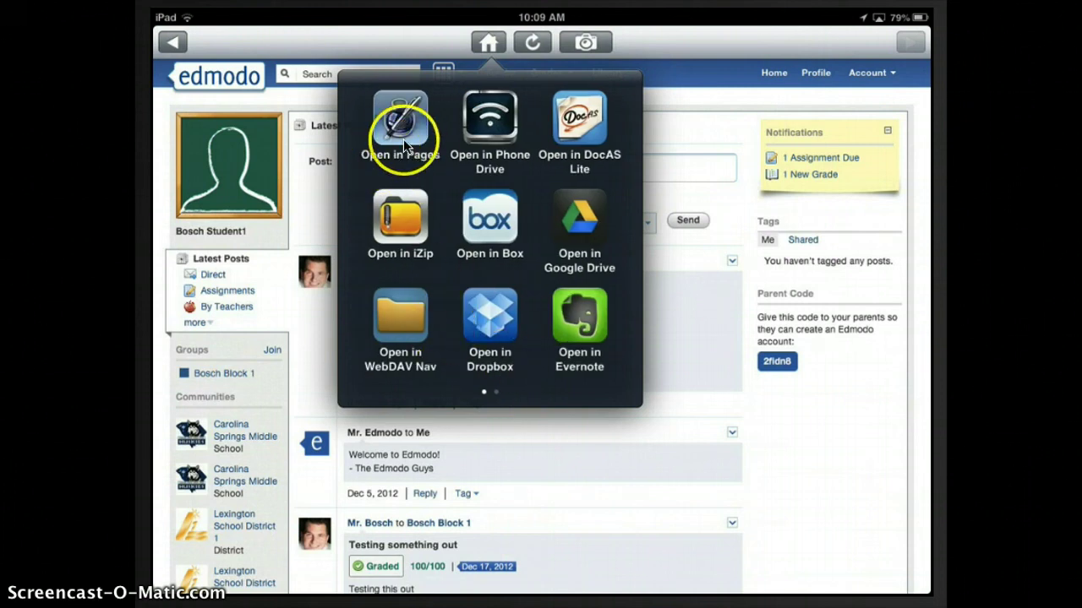
{"action": "left_click", "coordinate": [400, 157]}
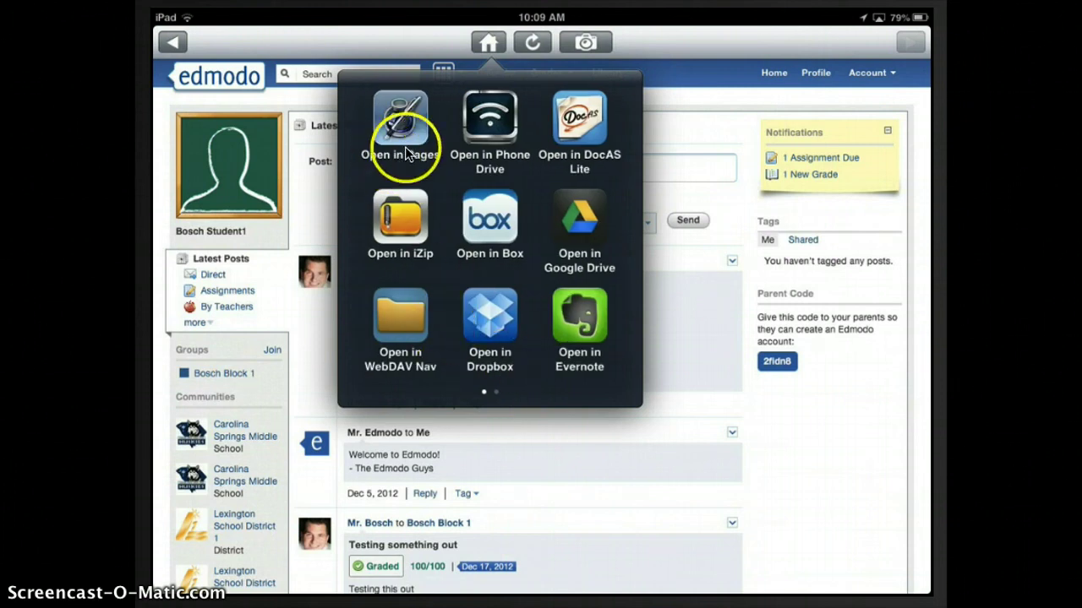
{"action": "left_click", "coordinate": [395, 163]}
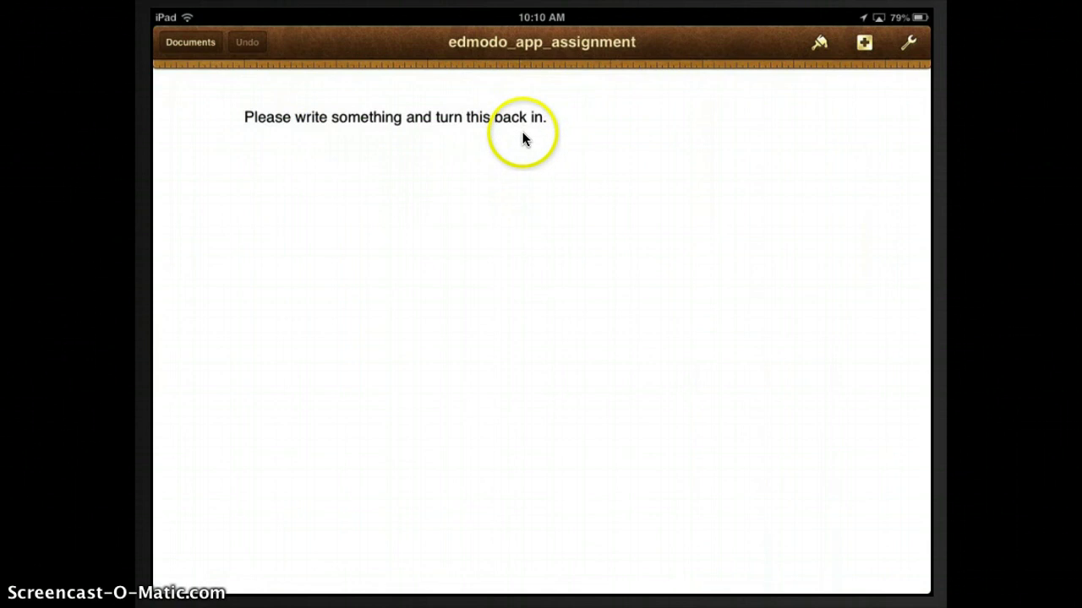
- Add a new line reading "Something" below the instruction sentence in the assignment document
{"action": "left_click", "coordinate": [562, 119]}
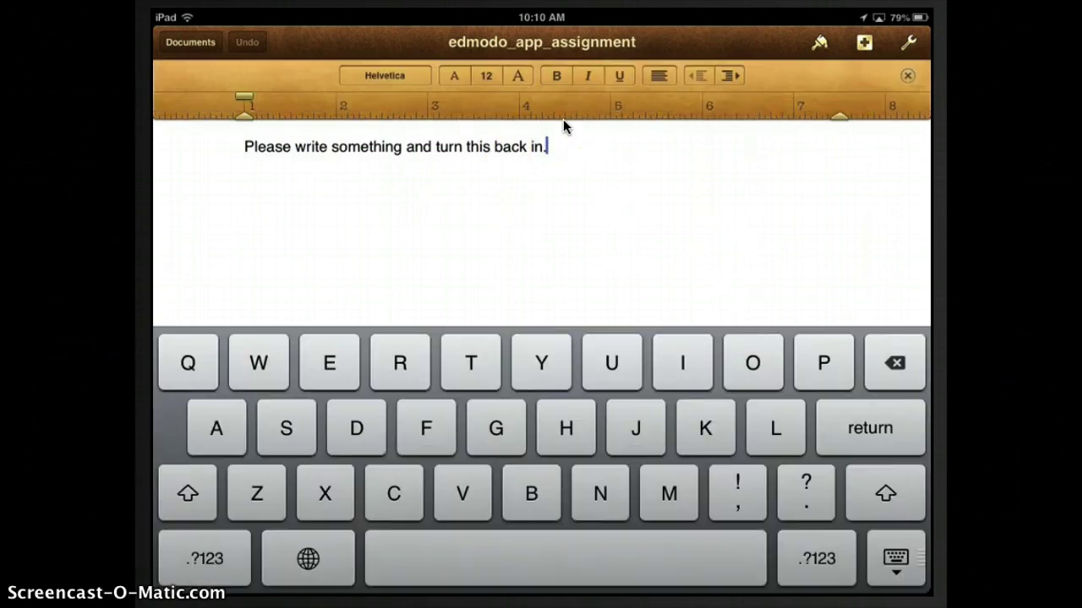
{"action": "key", "text": "Return"}
{"action": "type", "text": "Somethin"}
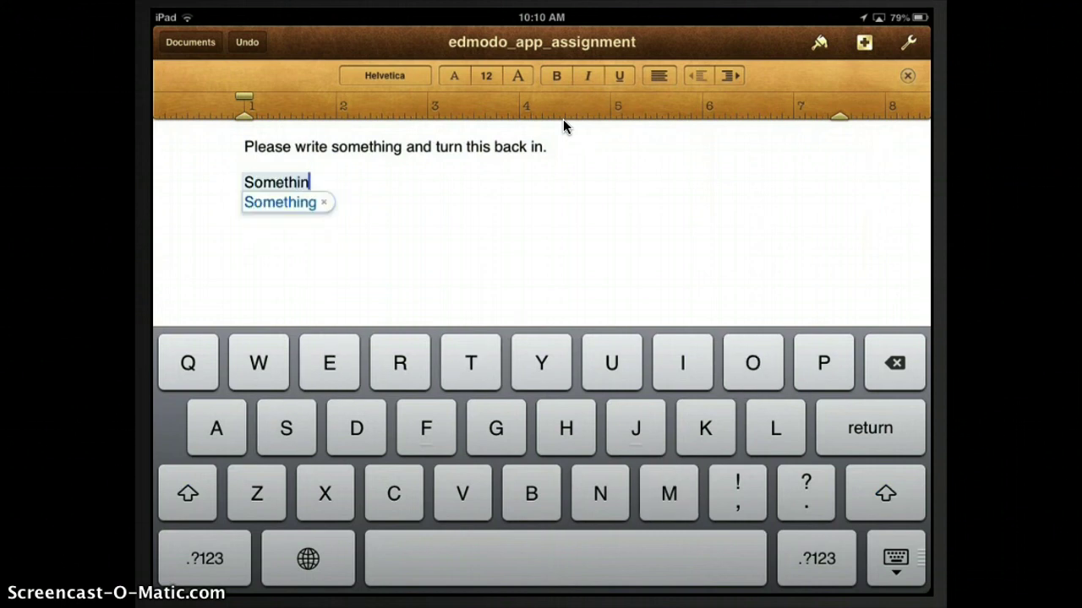
{"action": "type", "text": "g"}
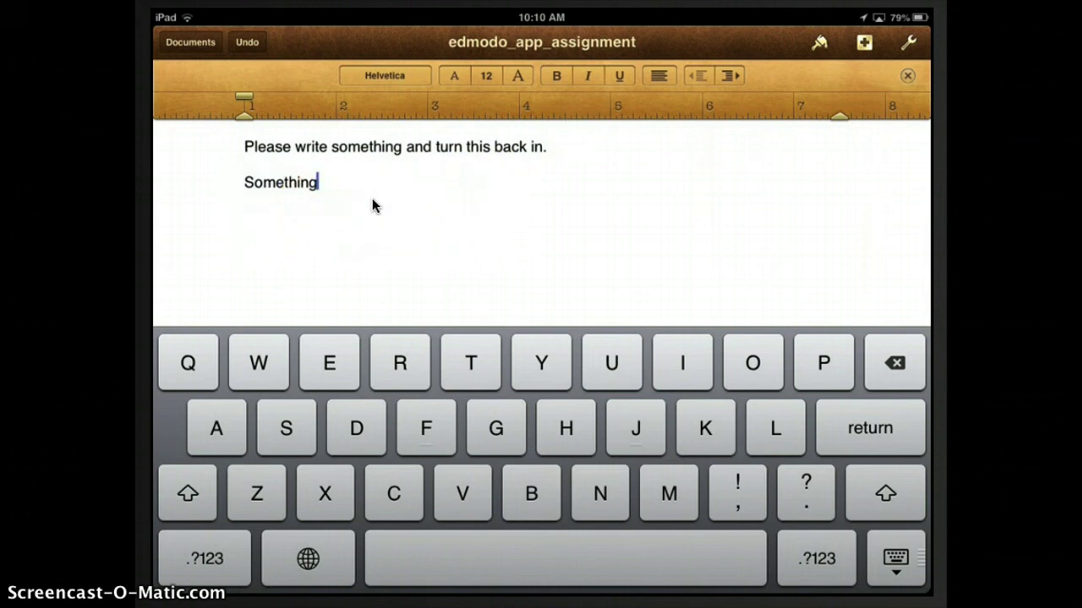
{"action": "left_click", "coordinate": [496, 188]}
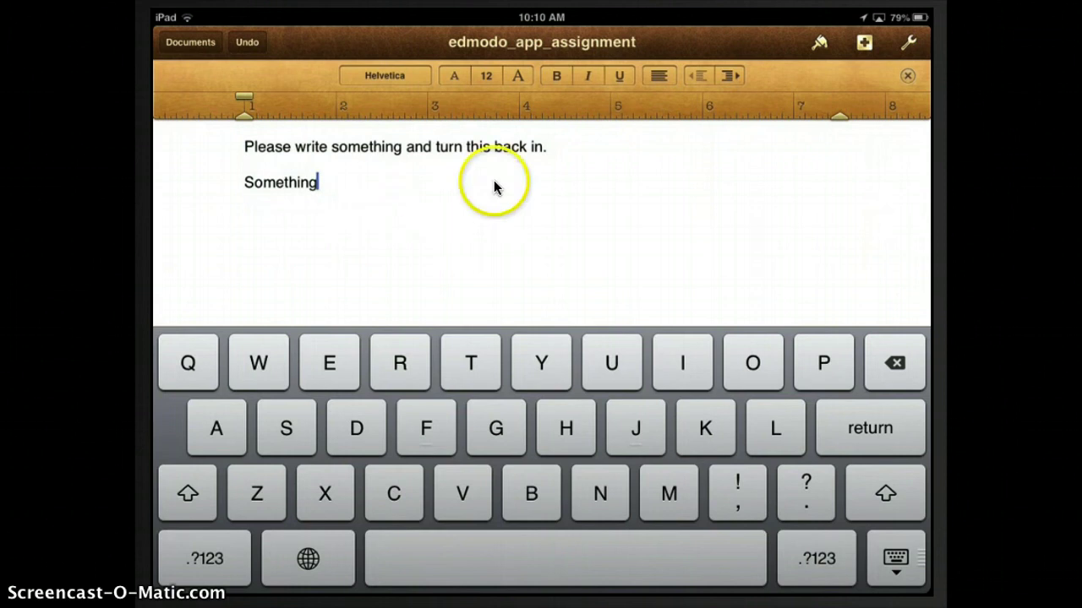
- Prepare the edited assignment for opening in another app, choosing PDF as the format
{"action": "left_click", "coordinate": [915, 51]}
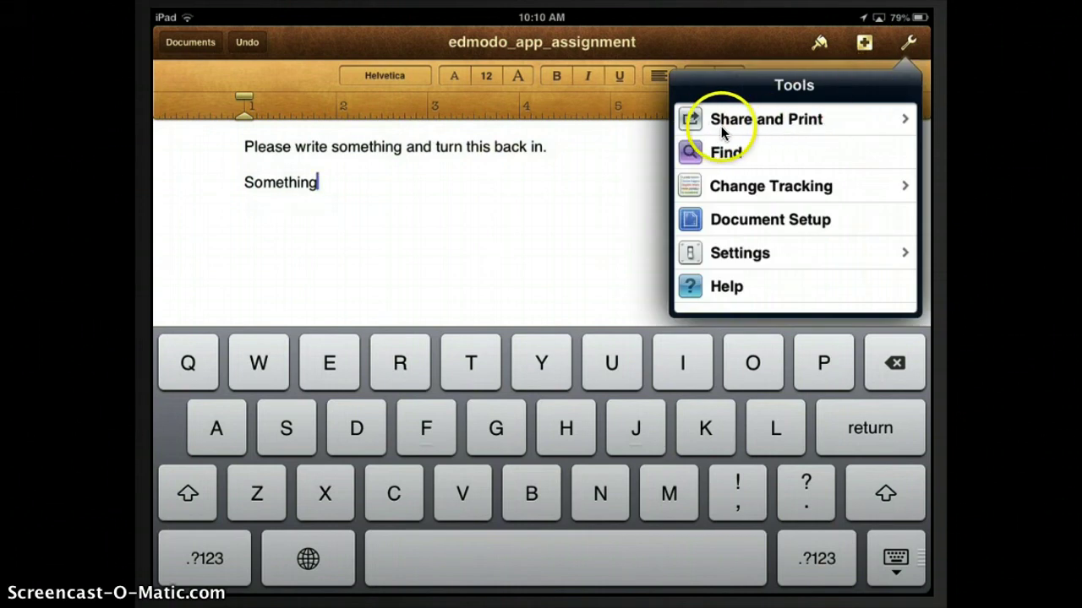
{"action": "left_click_drag", "start_coordinate": [792, 124], "coordinate": [729, 192]}
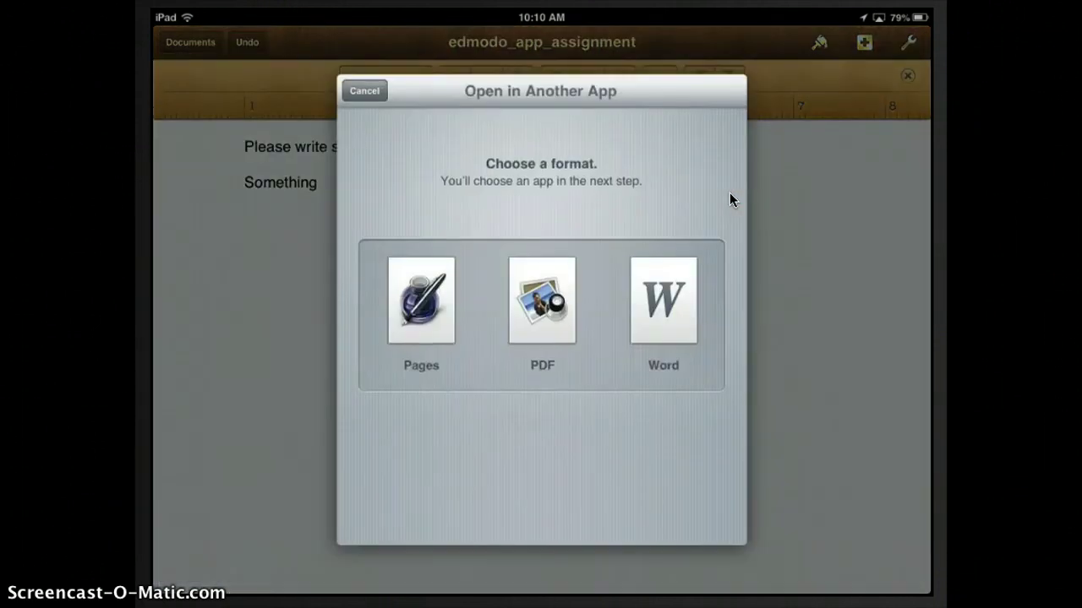
{"action": "left_click_drag", "start_coordinate": [581, 267], "coordinate": [479, 353]}
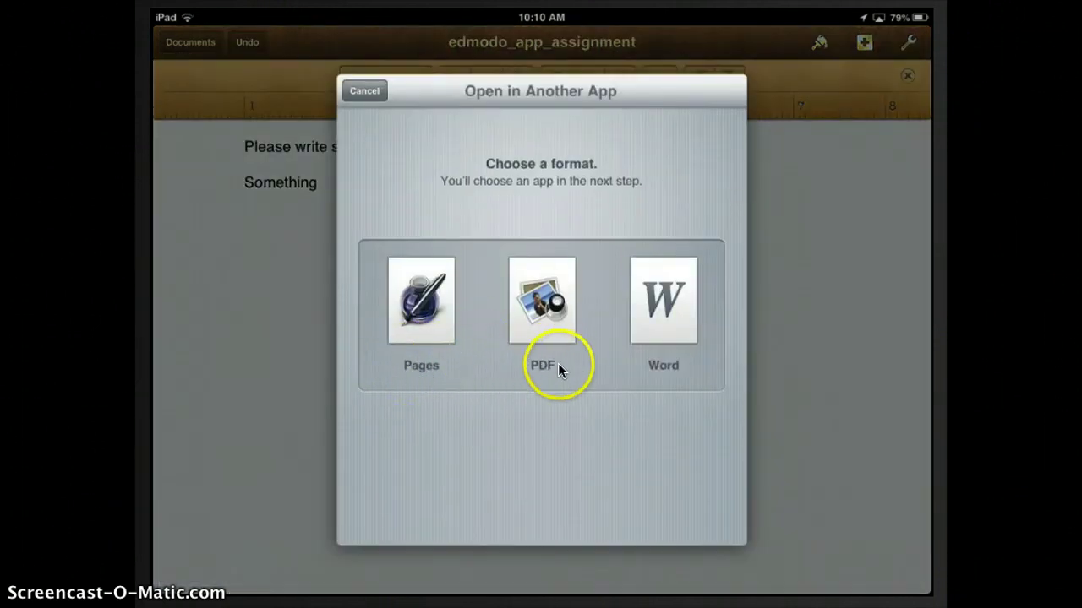
{"action": "left_click_drag", "start_coordinate": [534, 371], "coordinate": [439, 383]}
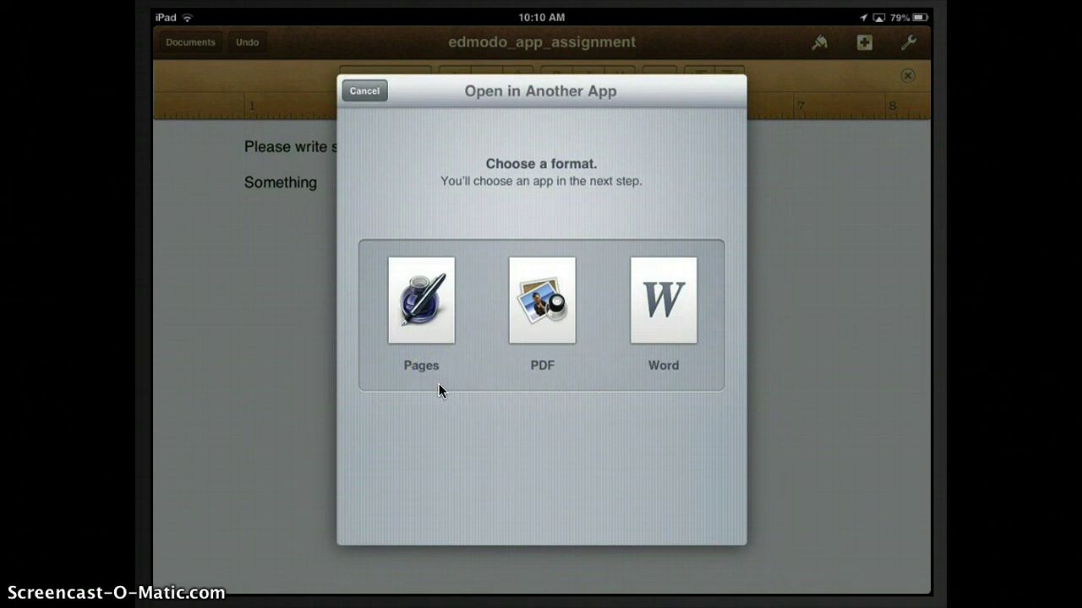
{"action": "left_click_drag", "start_coordinate": [439, 384], "coordinate": [541, 318]}
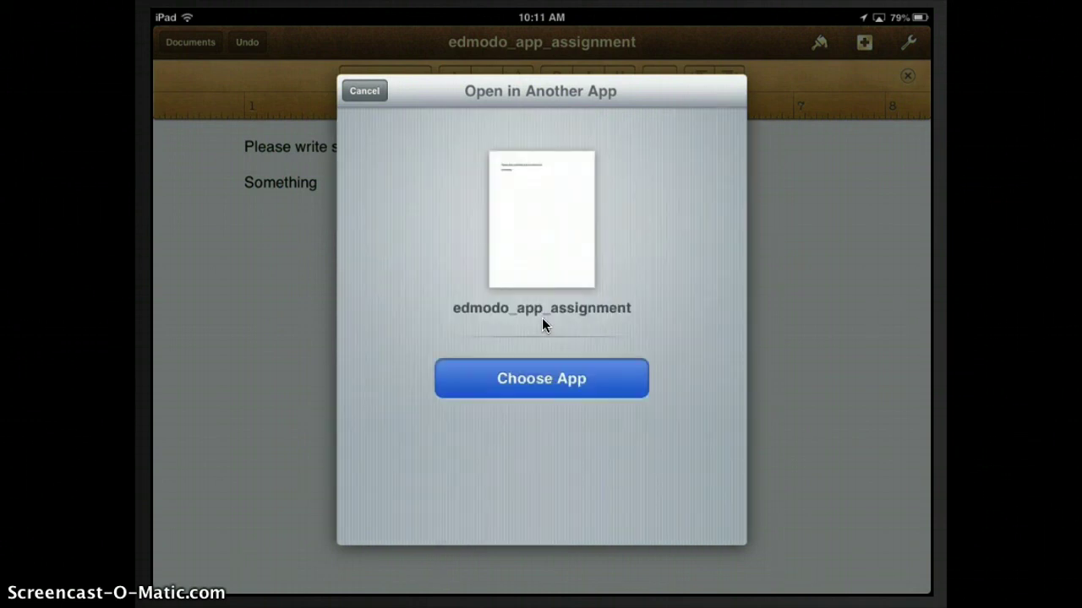
- Send the exported PDF to Edmodo and upload it to the Backpack, accepting the file-sharing prompts
{"action": "left_click_drag", "start_coordinate": [462, 391], "coordinate": [552, 395]}
{"action": "left_click", "coordinate": [553, 394]}
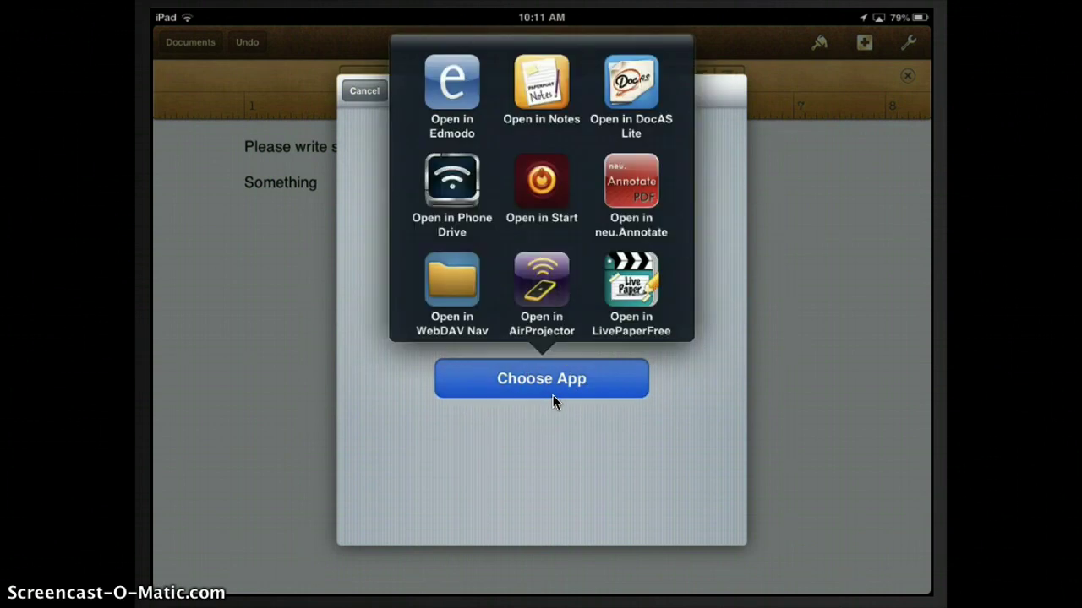
{"action": "left_click_drag", "start_coordinate": [440, 329], "coordinate": [463, 123]}
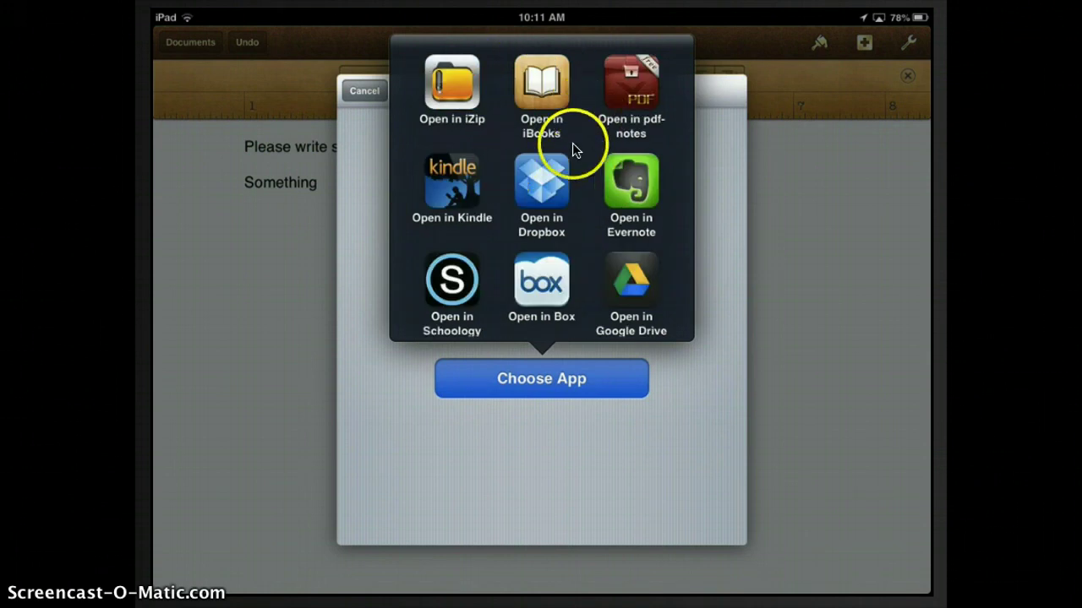
{"action": "left_click_drag", "start_coordinate": [572, 149], "coordinate": [486, 210]}
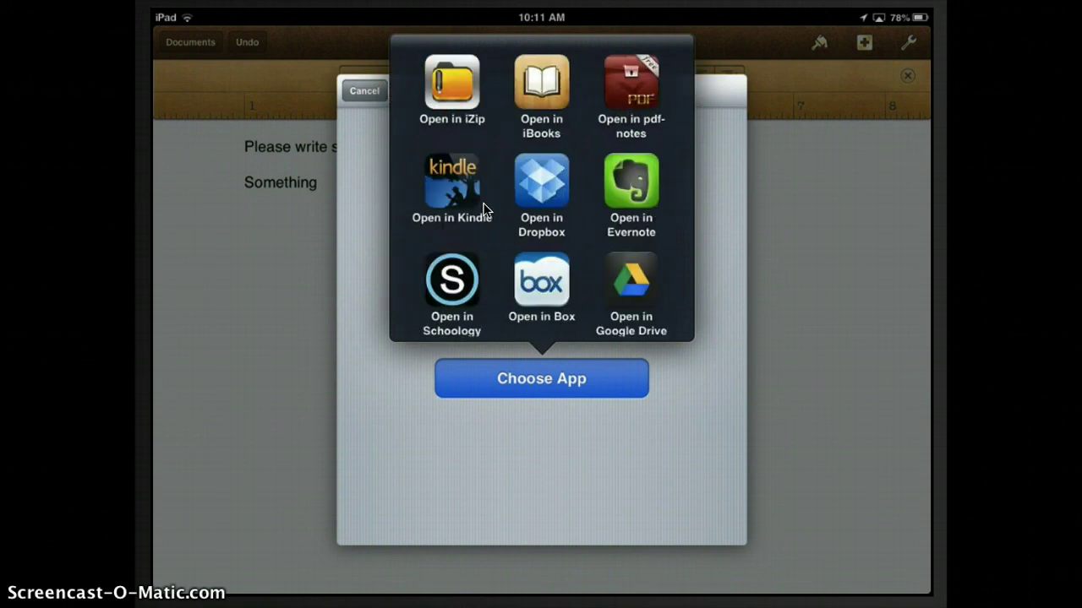
{"action": "left_click", "coordinate": [483, 205]}
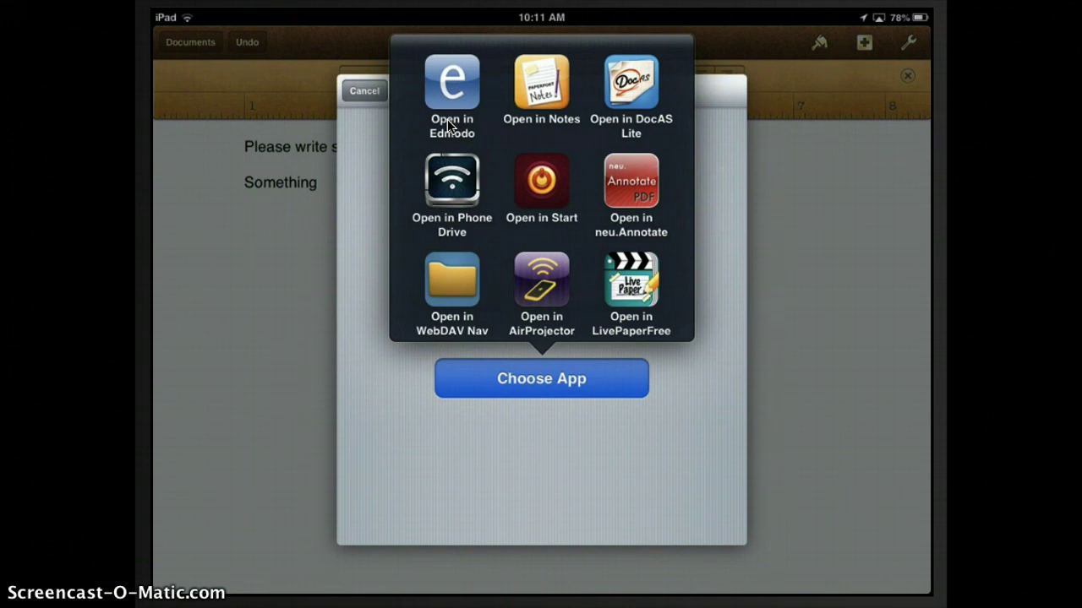
{"action": "left_click", "coordinate": [451, 122]}
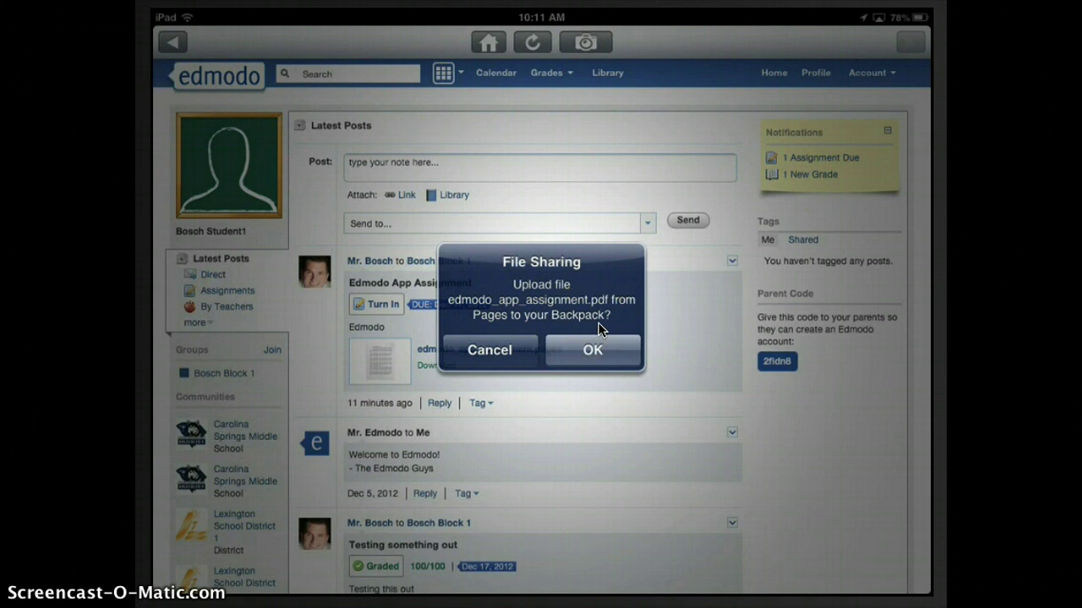
{"action": "left_click", "coordinate": [591, 352]}
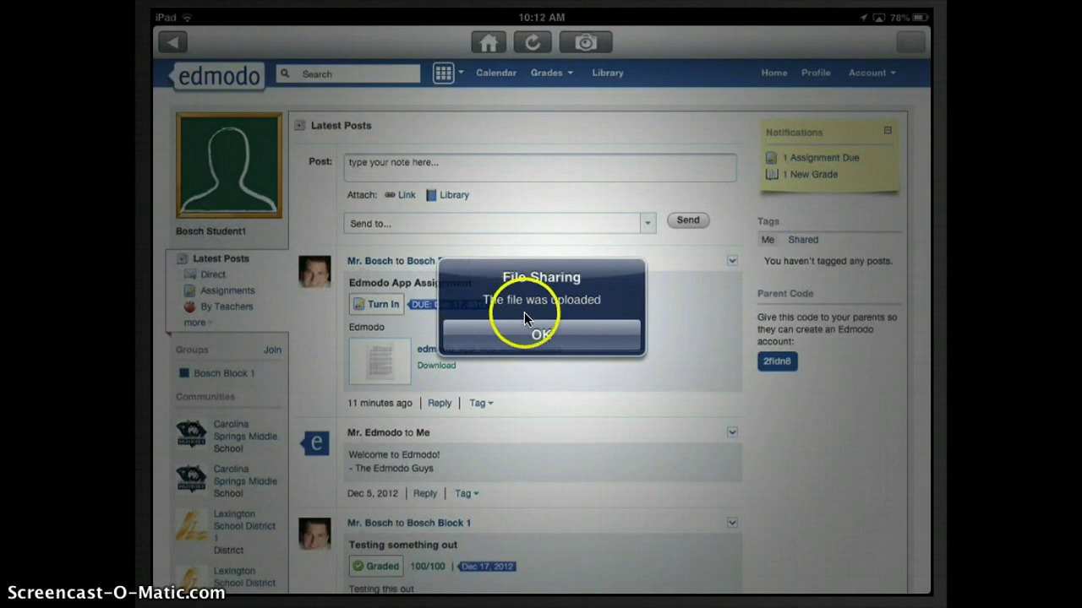
{"action": "left_click_drag", "start_coordinate": [509, 312], "coordinate": [549, 347]}
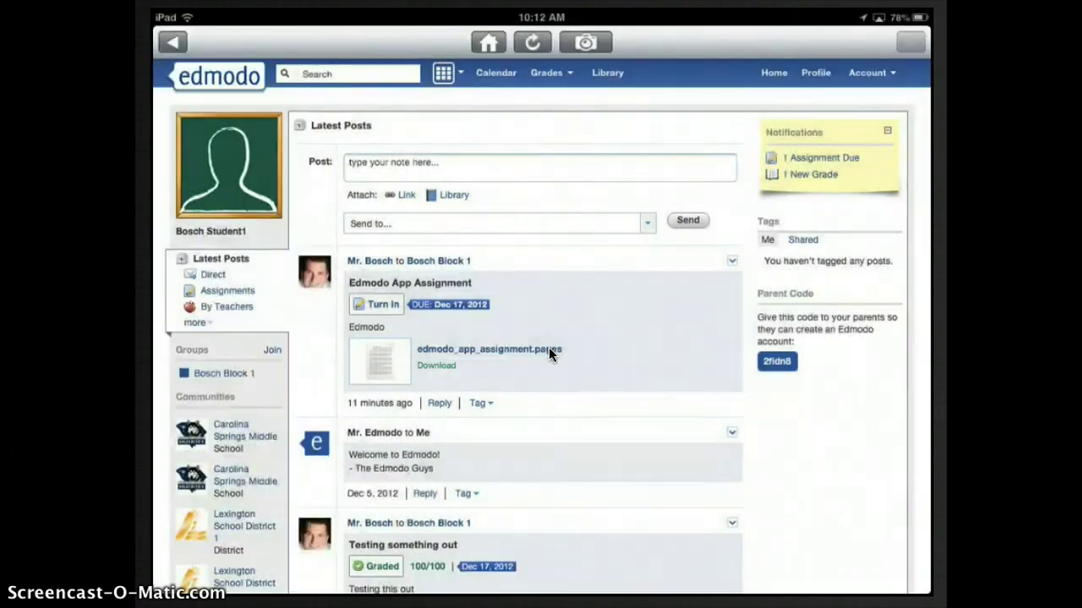
- Start turning in the Edmodo App Assignment and attach Edmodo App Assignment.pdf from the library's Backpack
{"action": "left_click_drag", "start_coordinate": [443, 327], "coordinate": [390, 313]}
{"action": "left_click", "coordinate": [392, 311]}
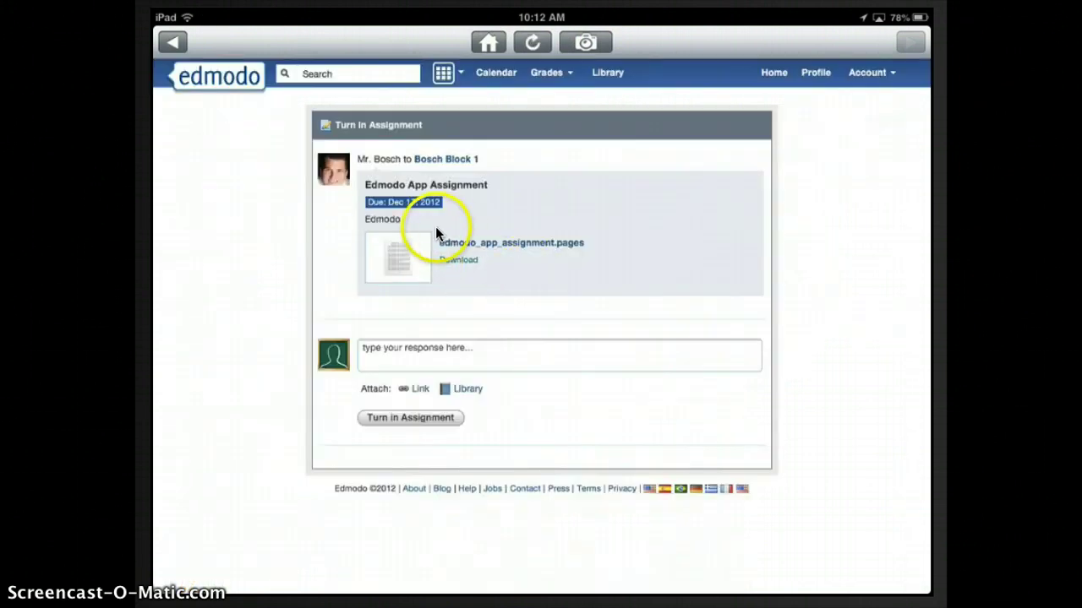
{"action": "left_click", "coordinate": [484, 393]}
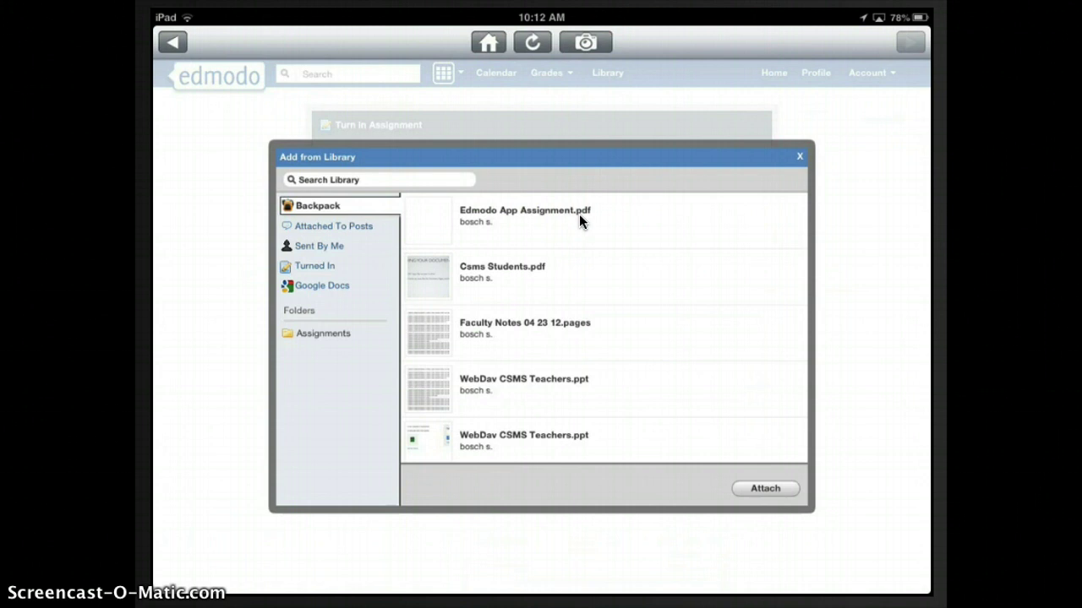
{"action": "left_click", "coordinate": [525, 211]}
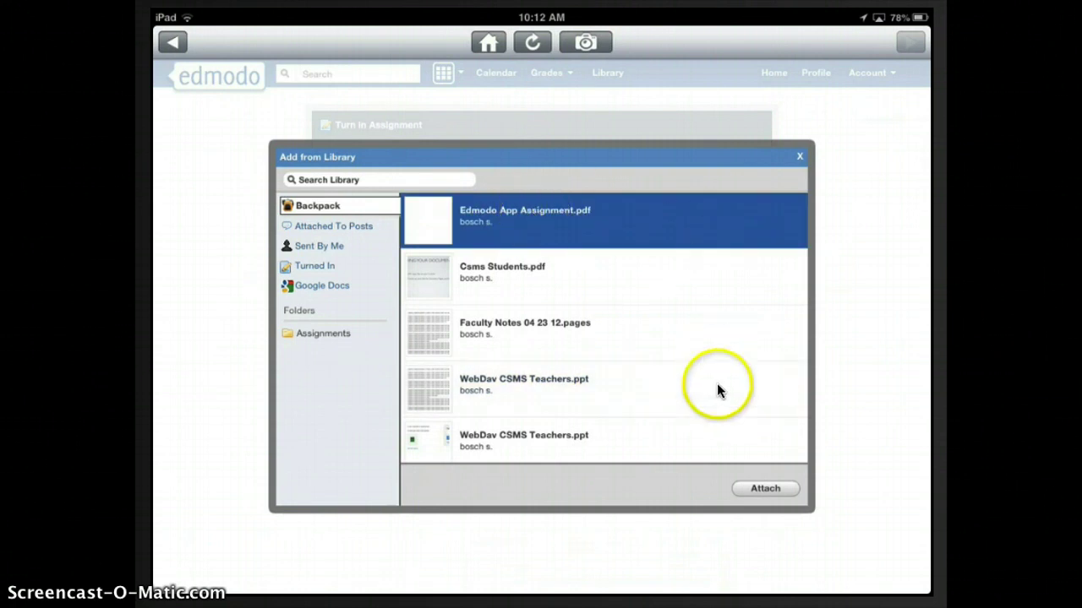
{"action": "left_click", "coordinate": [765, 488]}
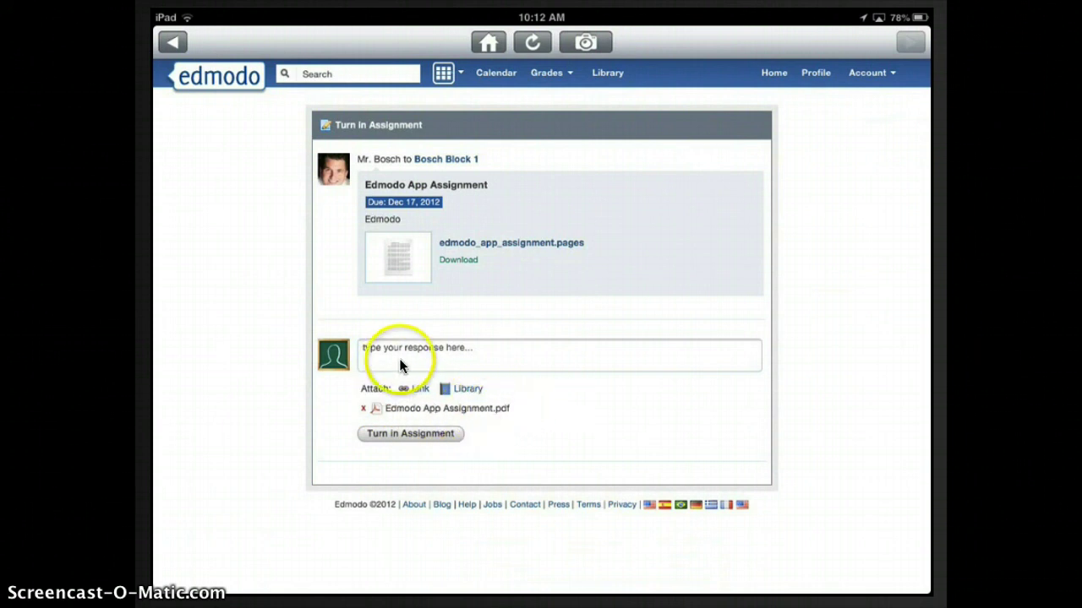
- Submit the Edmodo App Assignment with the attached PDF and no written response
{"action": "left_click", "coordinate": [403, 438]}
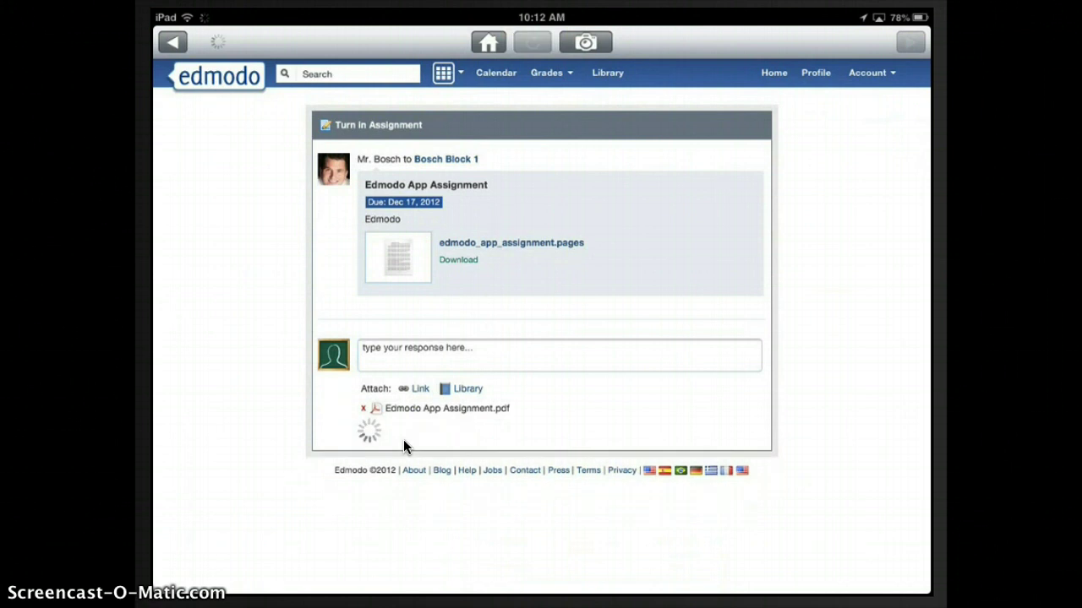
{"action": "left_click", "coordinate": [379, 446]}
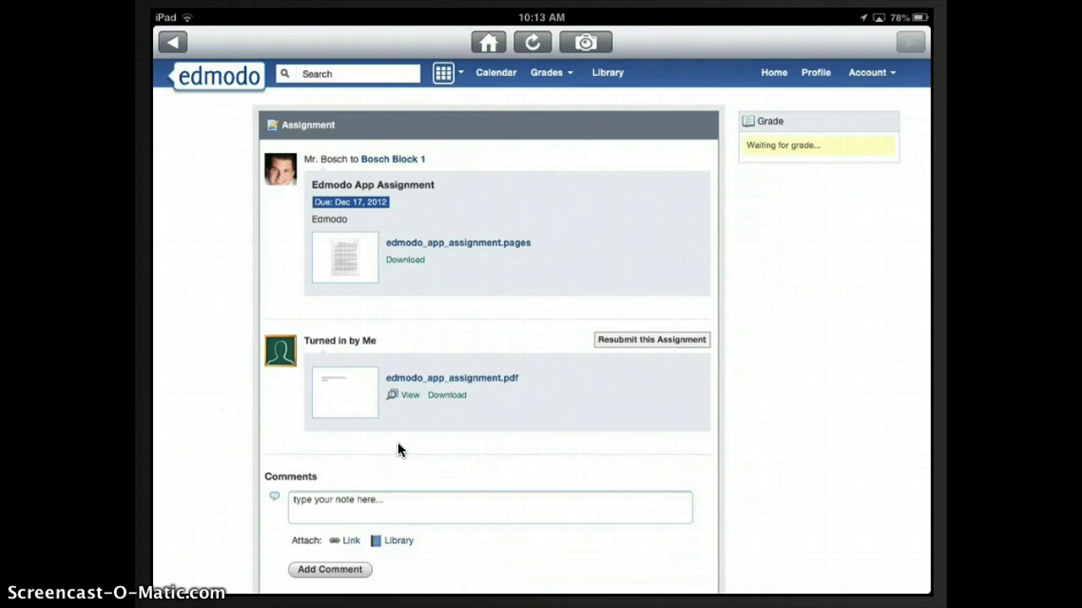
{"action": "left_click", "coordinate": [412, 431]}
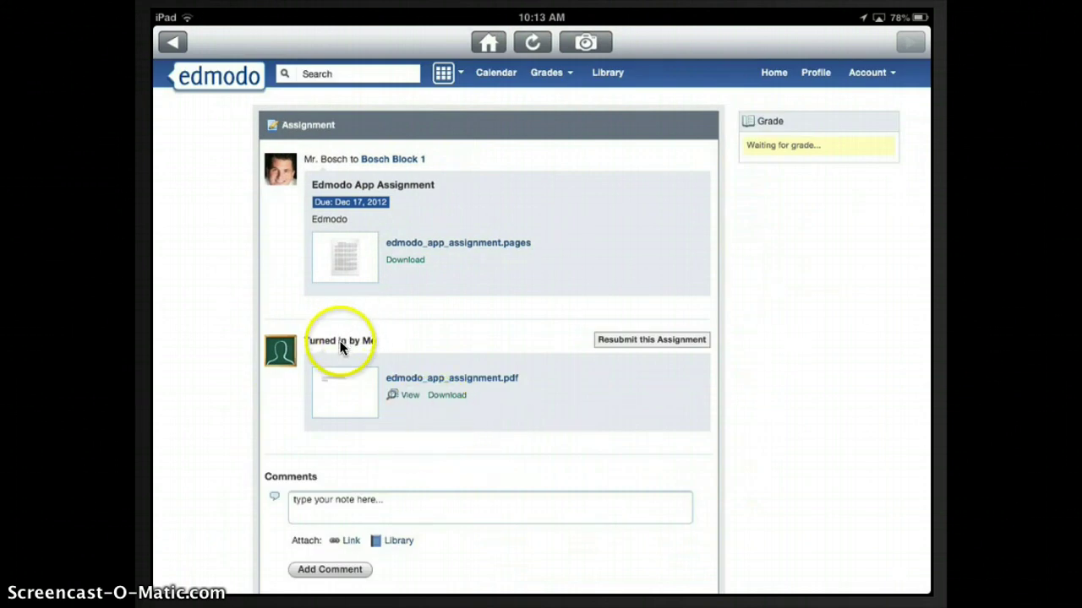